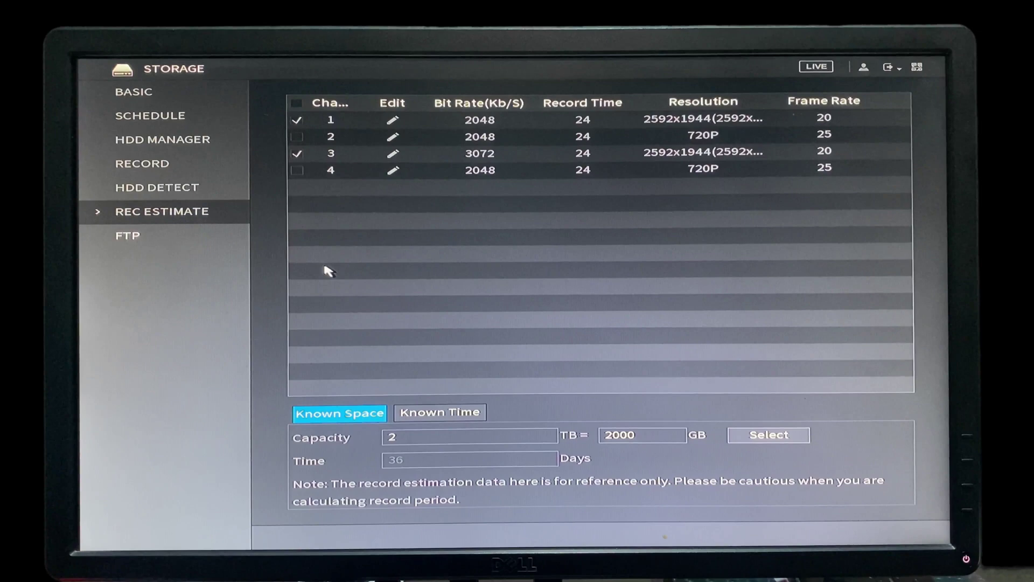
Base the NVR record estimate on the installed 320 GB sda drive.
click(765, 434)
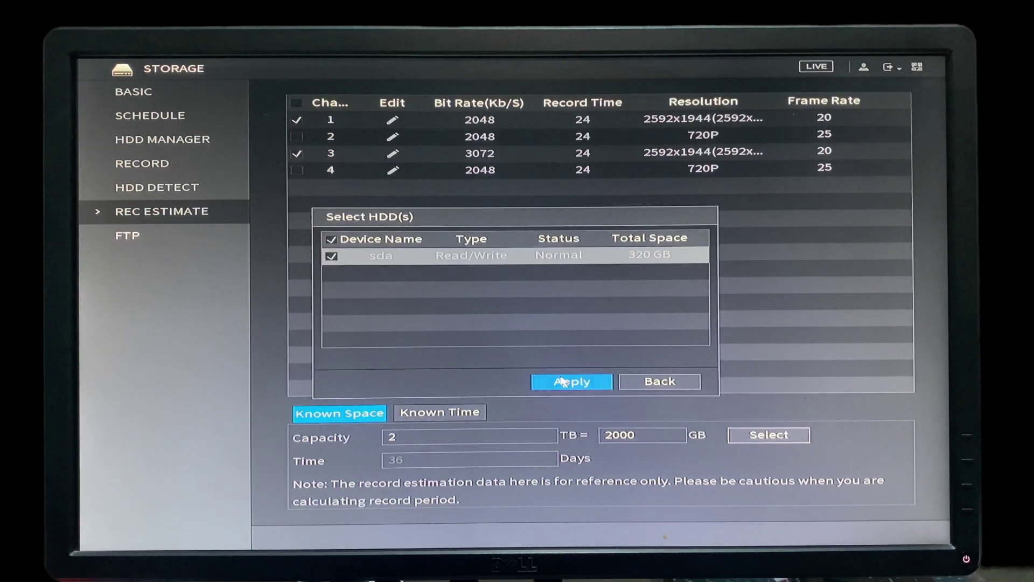
click(562, 381)
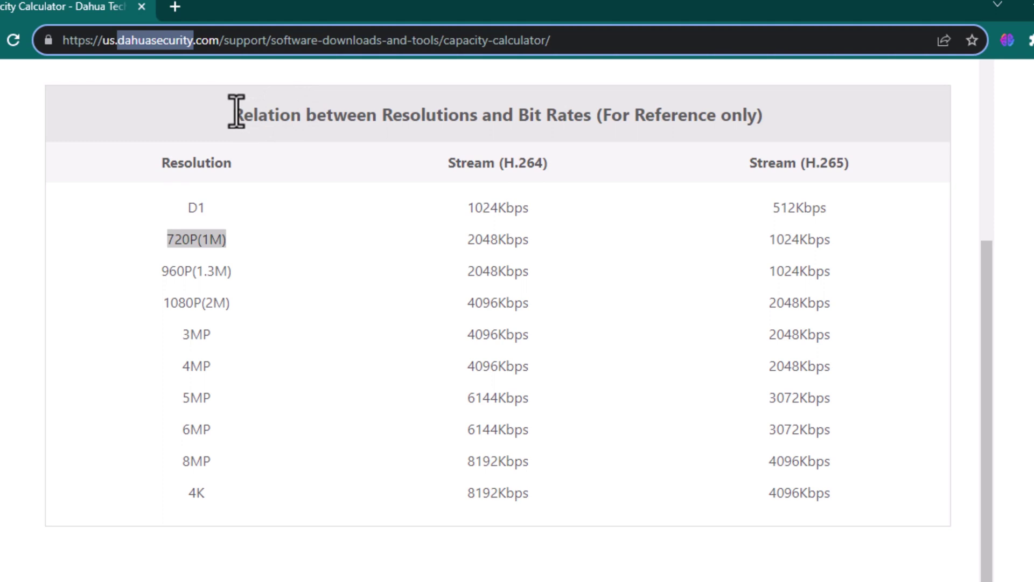
Review the reference table's H.264 and H.265 bit rates for 720P and 960P resolutions.
drag(235, 113, 591, 121)
drag(448, 163, 548, 170)
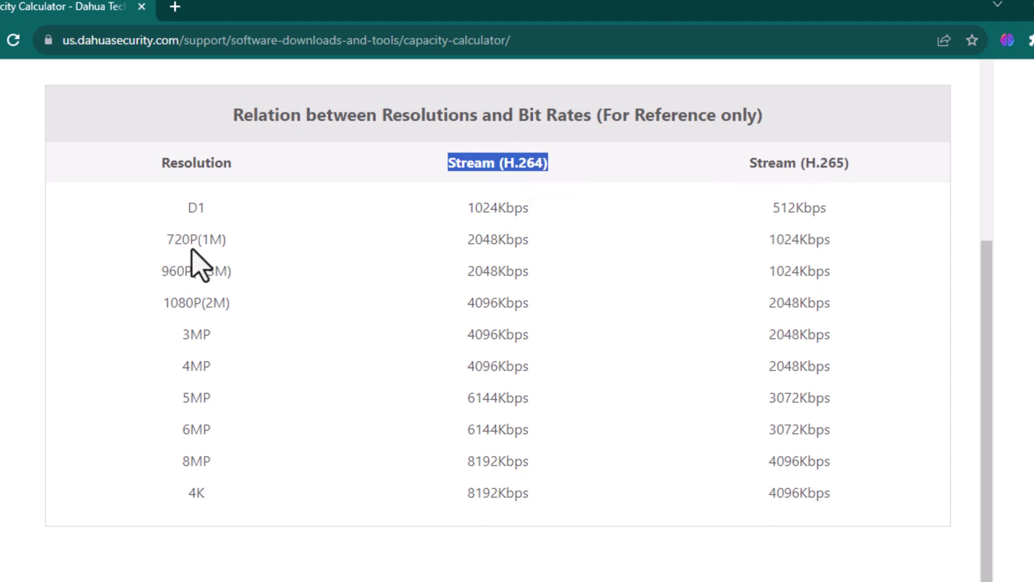
drag(167, 240, 230, 239)
drag(768, 239, 831, 241)
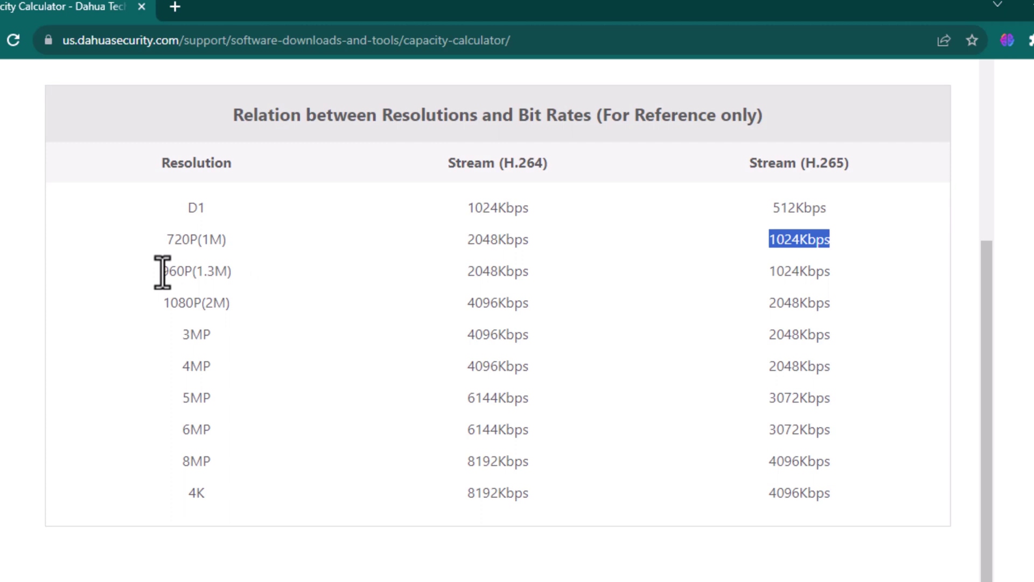
drag(160, 272, 219, 277)
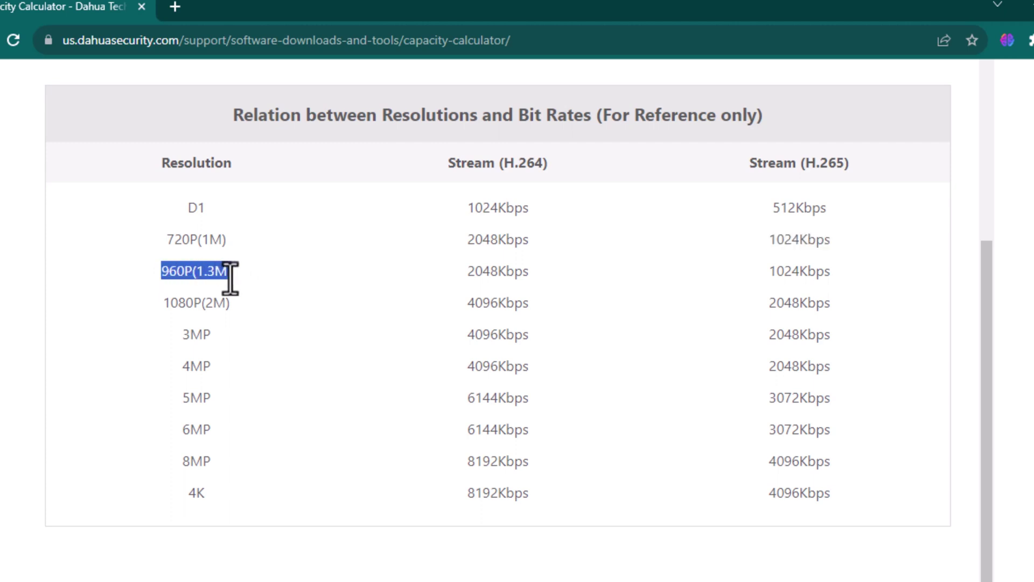
drag(475, 272, 522, 272)
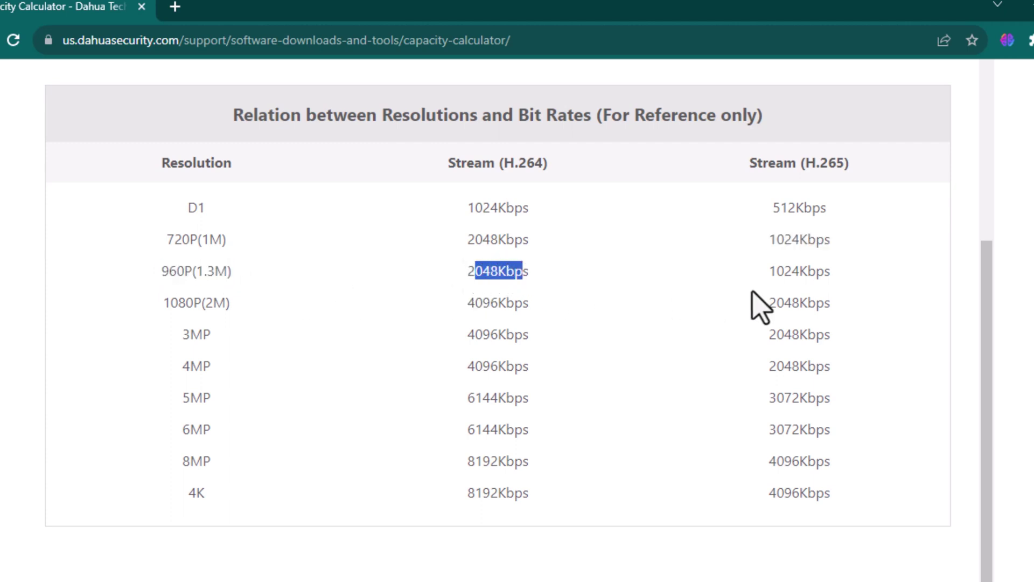
drag(769, 270, 832, 272)
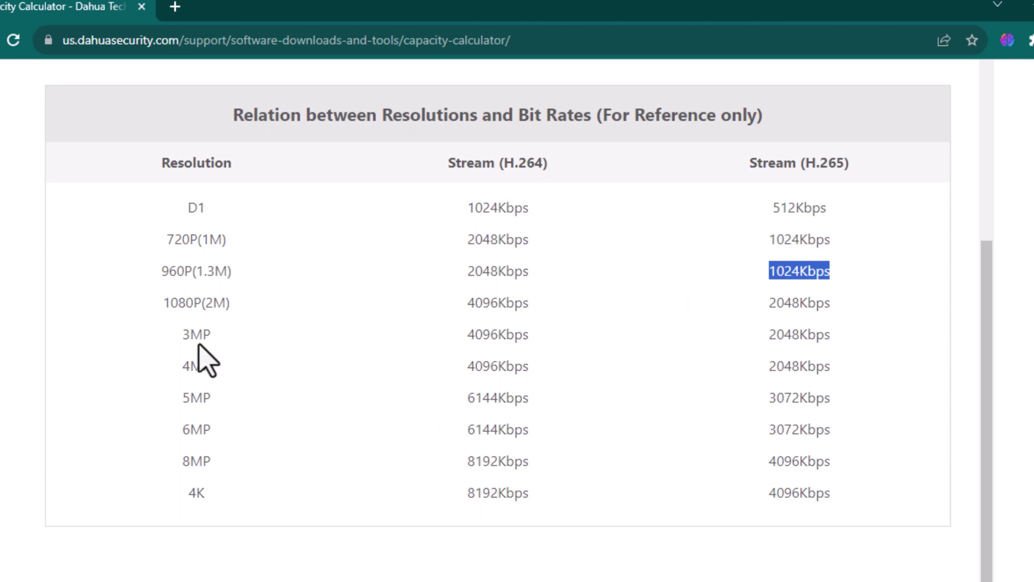
Review the 3MP (4096Kbps H.264), 4MP and 6MP (6144Kbps H.264) bit rate entries.
drag(183, 334, 213, 336)
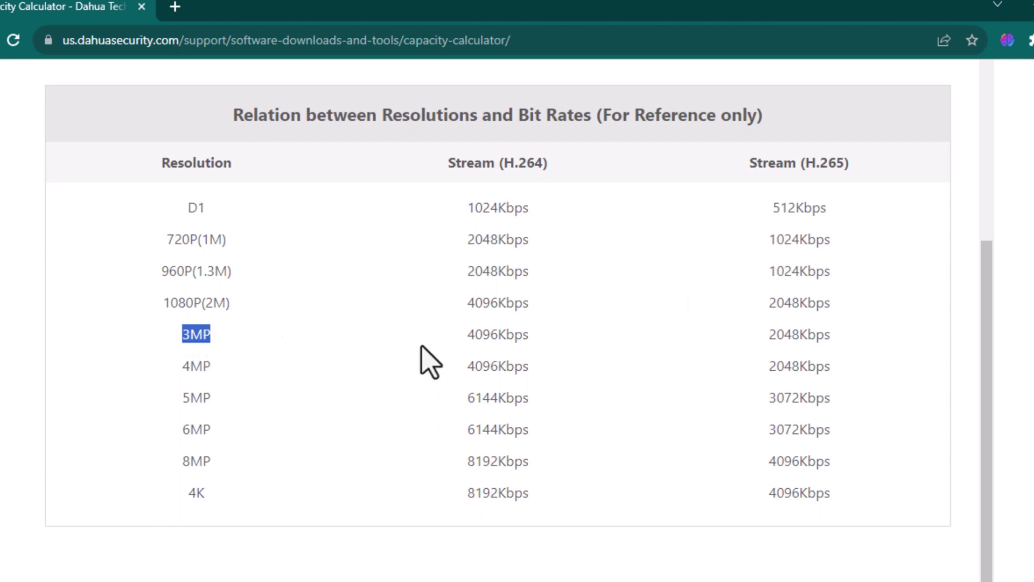
drag(468, 337, 520, 335)
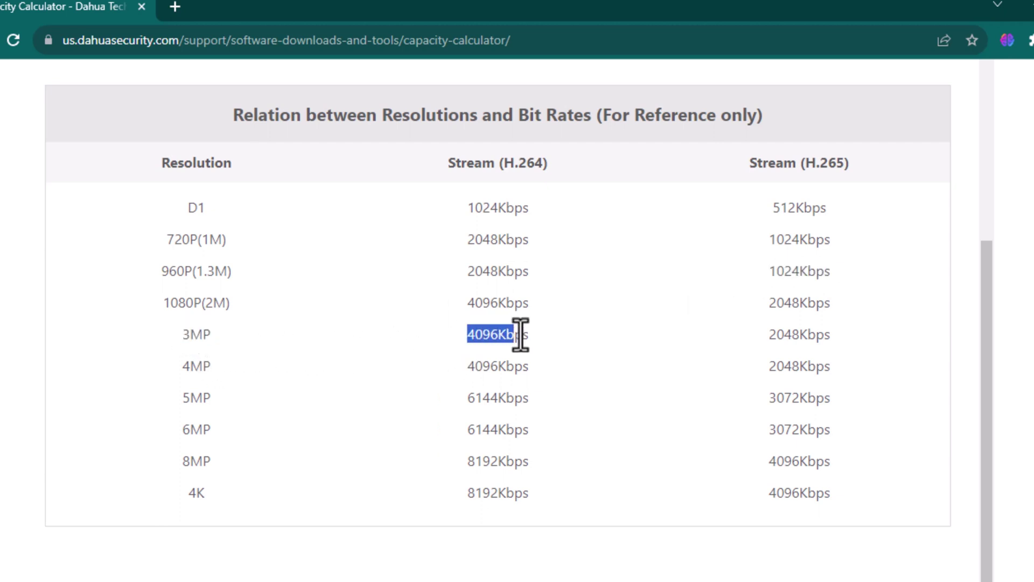
drag(182, 366, 210, 366)
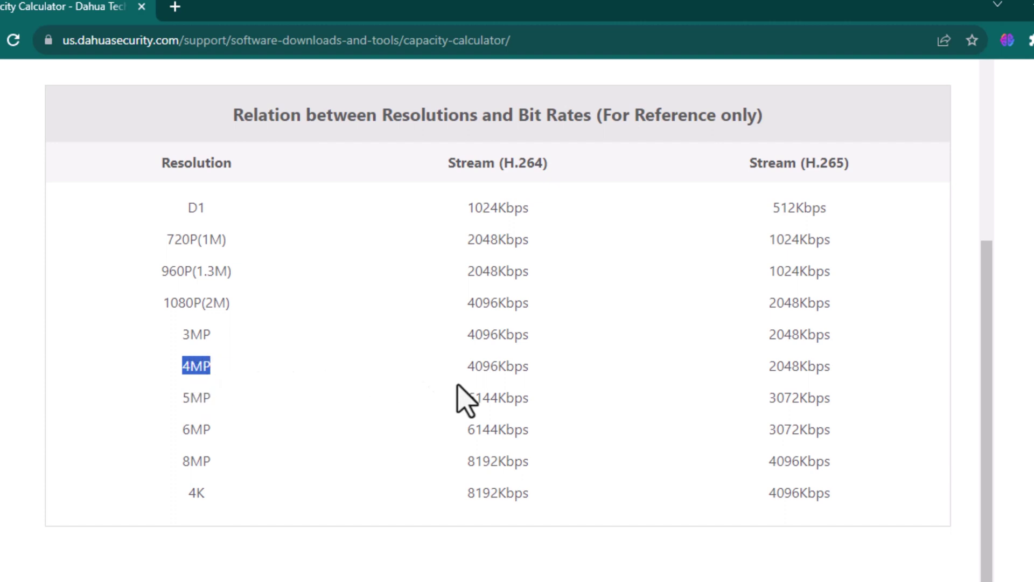
drag(531, 430, 477, 431)
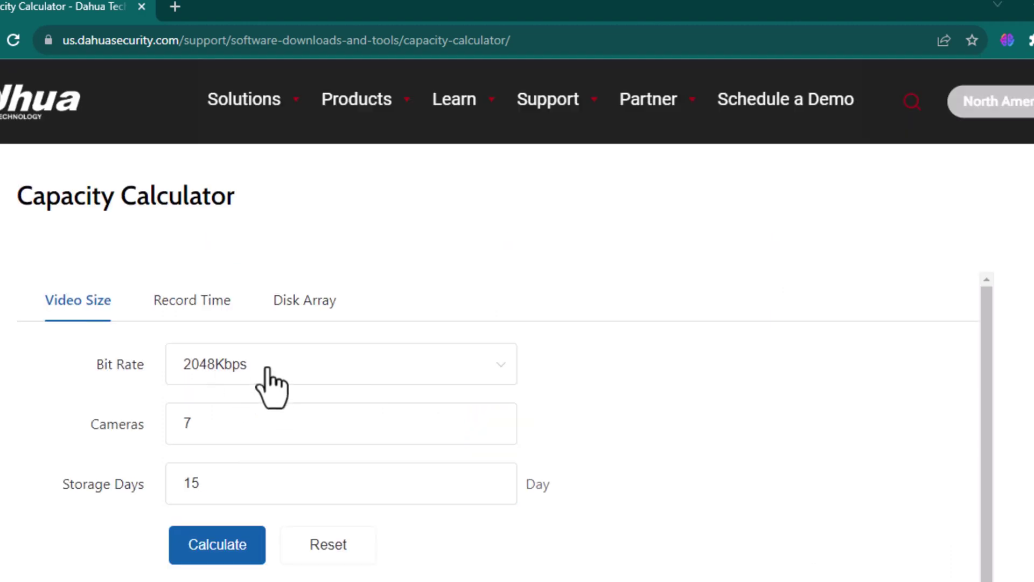
Set the Video Size bit rate to 2048Kbps, matching the 960P(1.3M) row.
click(266, 368)
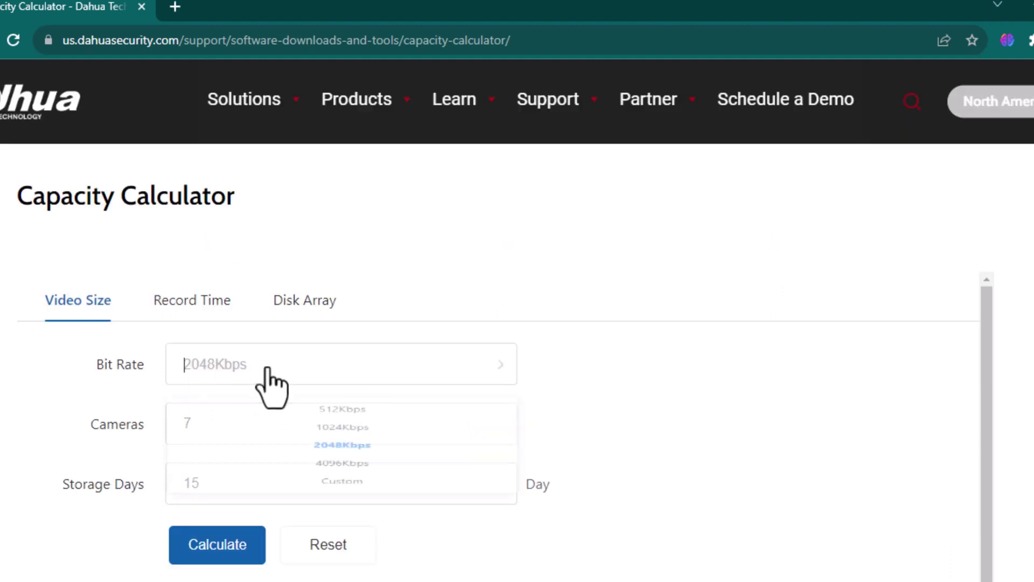
click(327, 481)
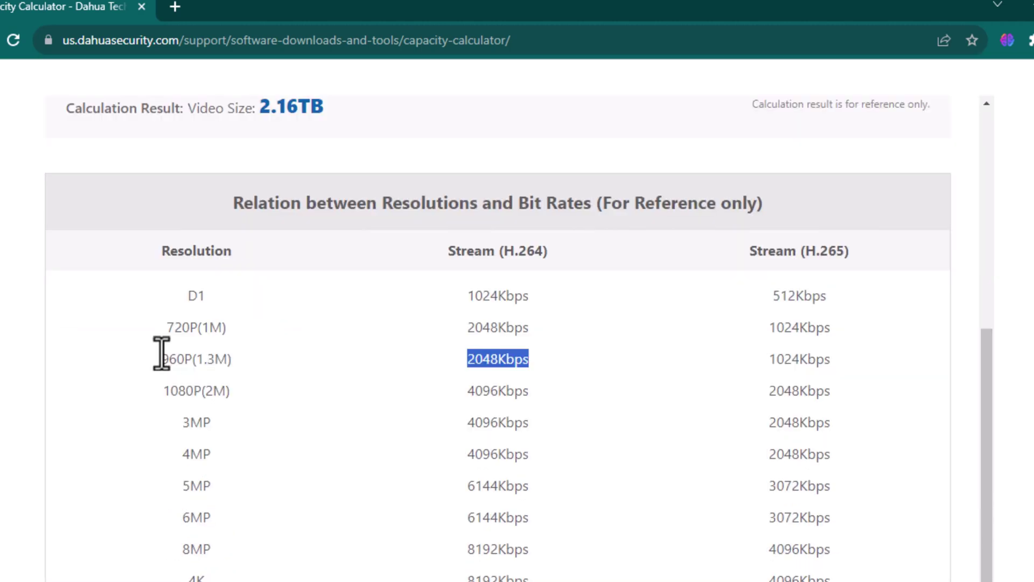
drag(159, 358, 232, 360)
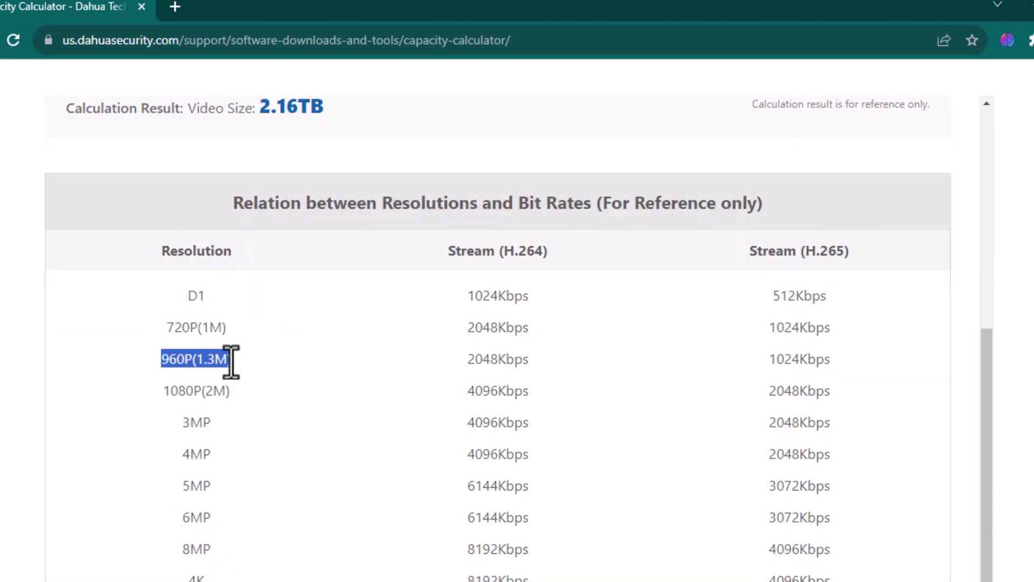
scroll(254, 370, up, 5)
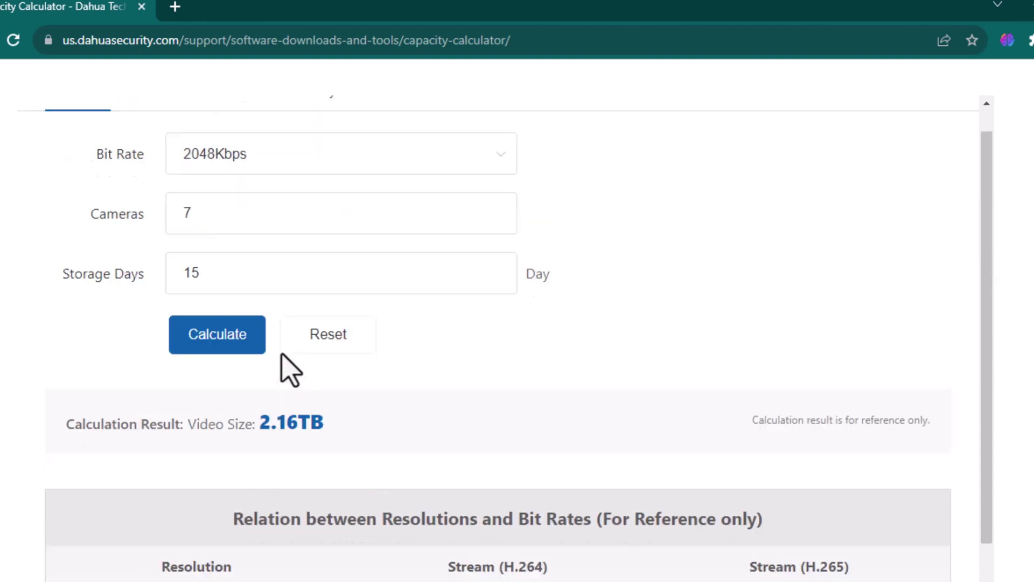
Lower the camera count to 4 and calculate a 1.23TB video size.
click(498, 345)
click(499, 340)
click(499, 340)
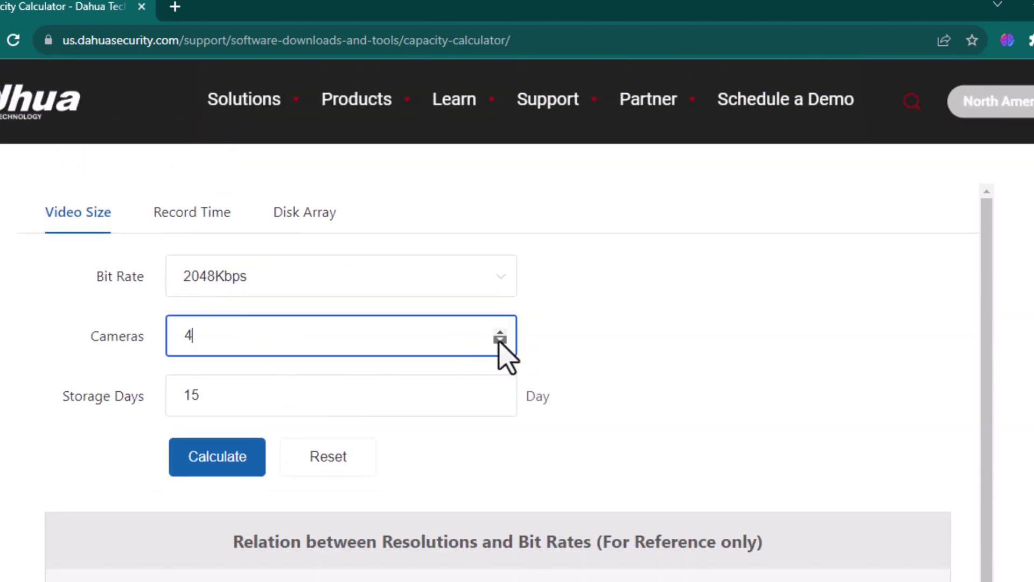
double_click(186, 395)
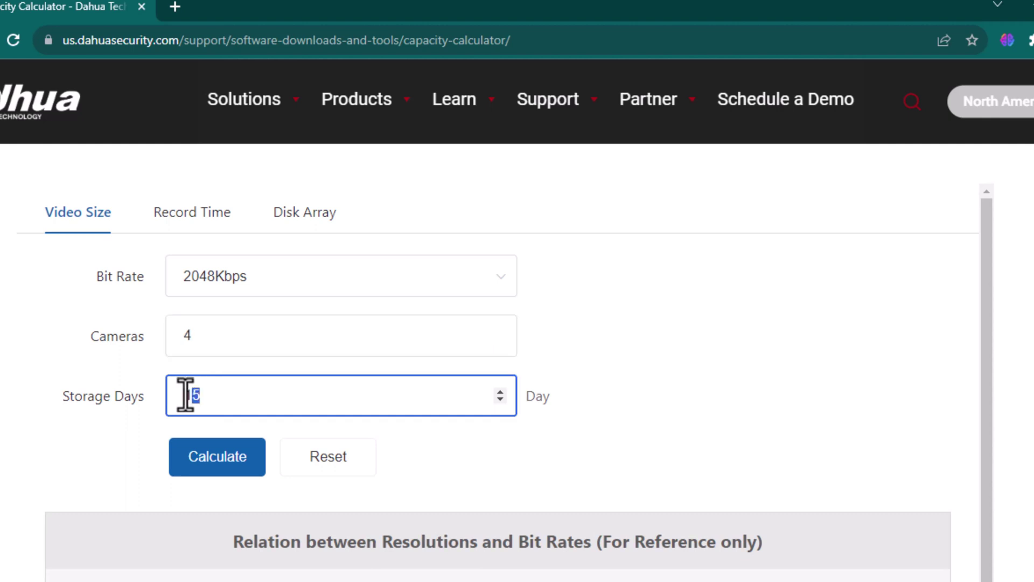
click(217, 457)
scroll(237, 466, down, 2)
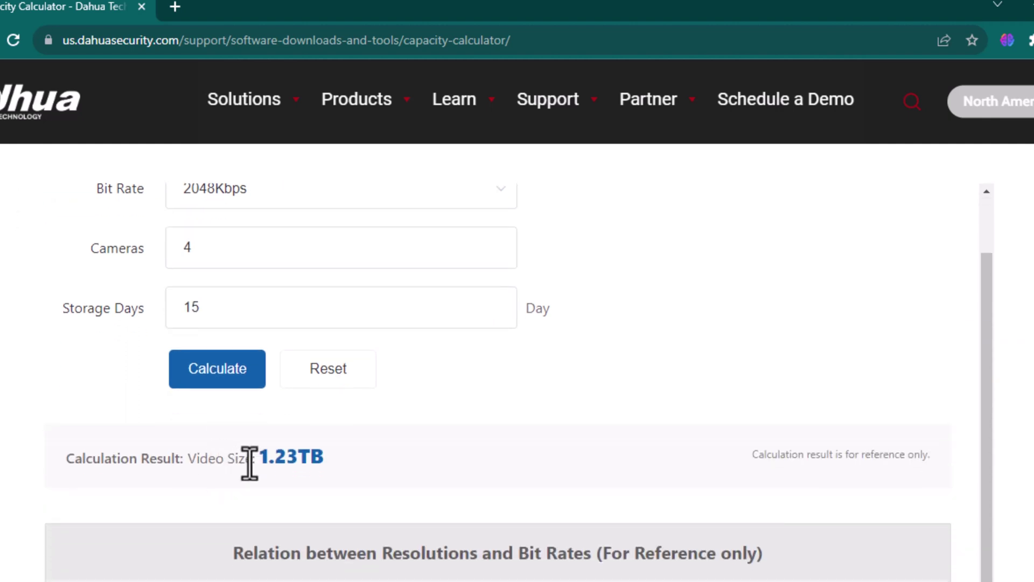
drag(249, 462, 319, 459)
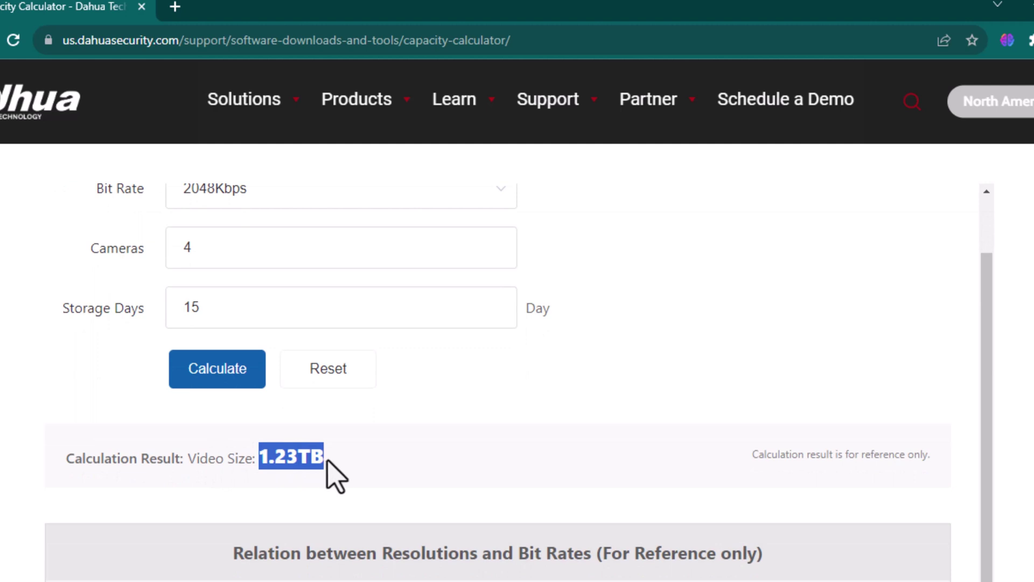
Raise storage days to 20 and recalculate the video size to 1.64TB.
scroll(350, 437, up, 2)
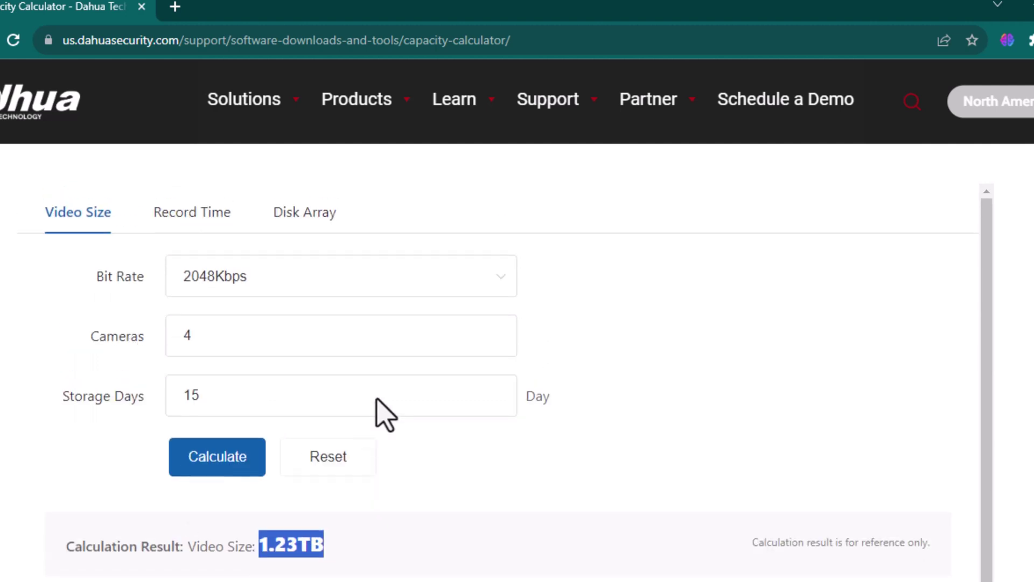
click(501, 393)
click(500, 393)
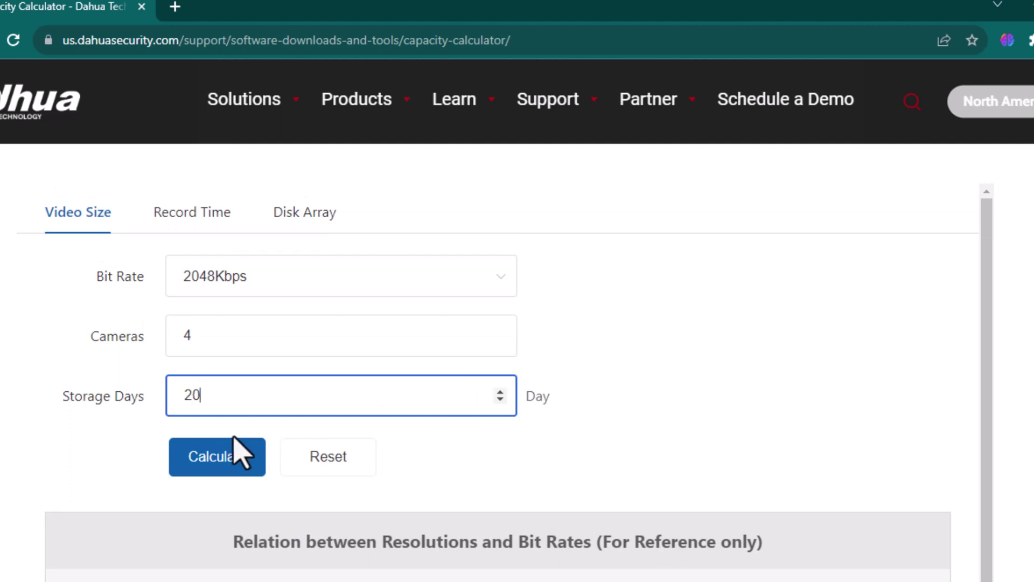
click(219, 459)
scroll(218, 452, down, 2)
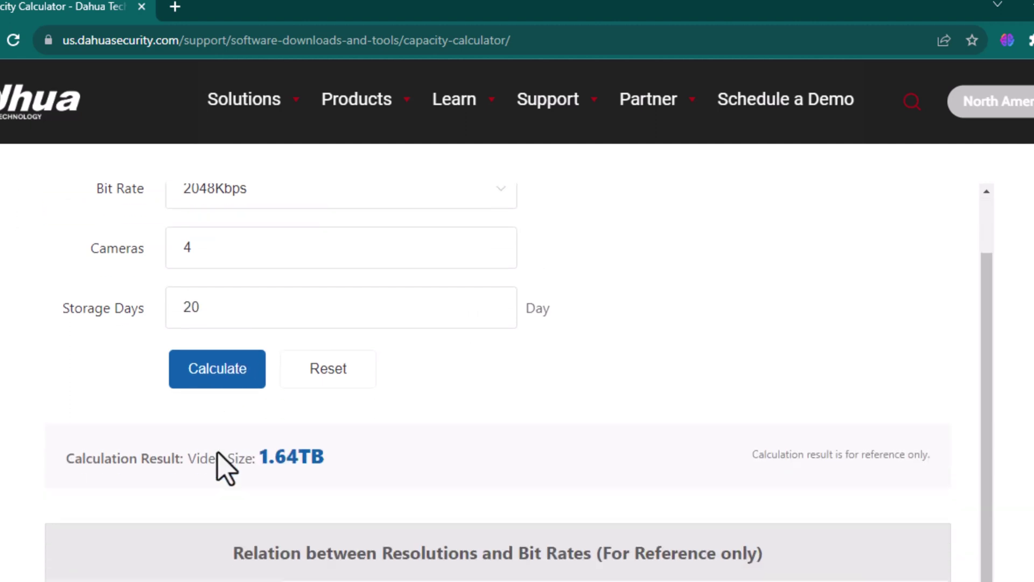
drag(260, 457, 329, 464)
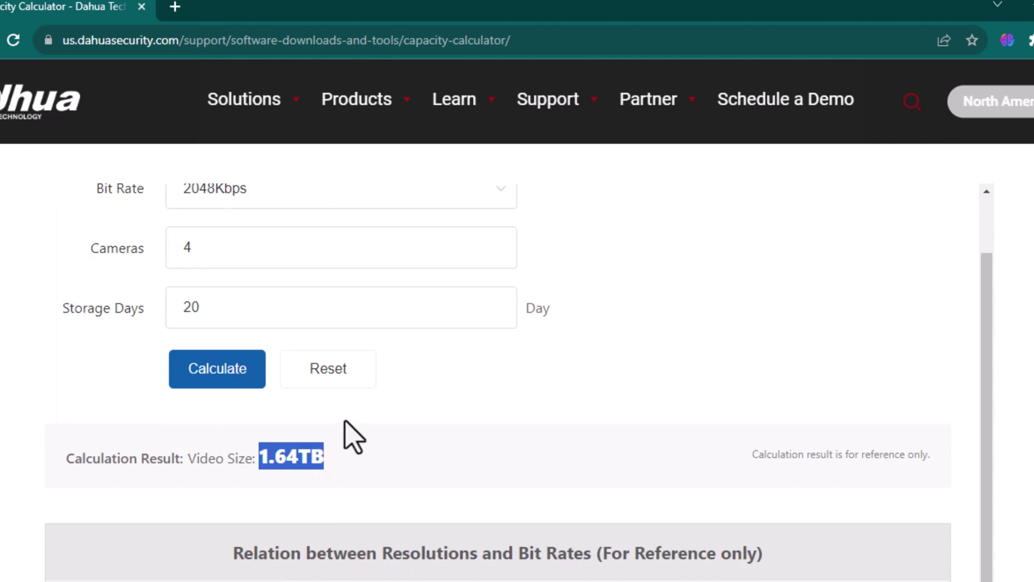
scroll(183, 237, up, 2)
click(172, 214)
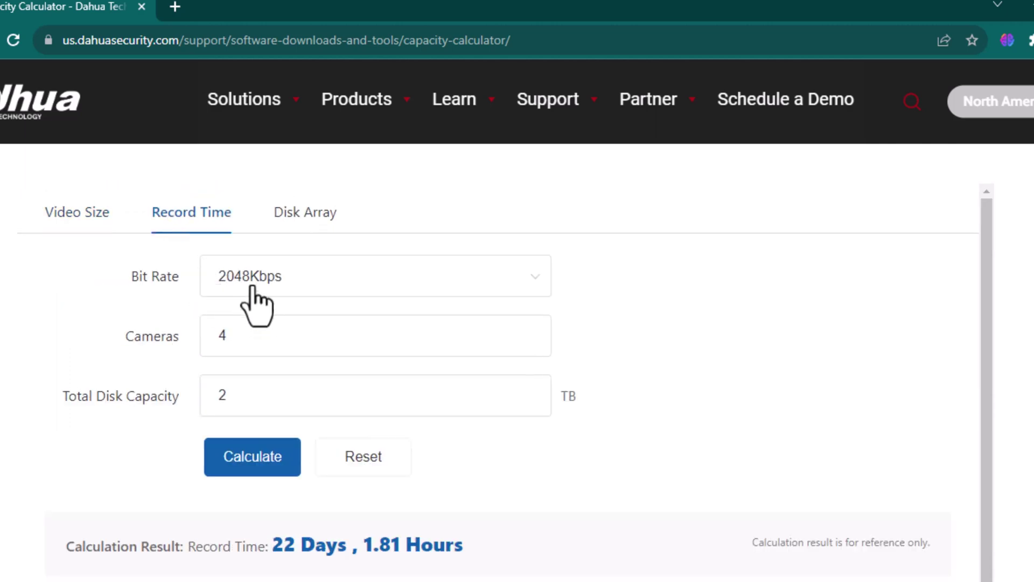
Set the record-time bit rate to 4096Kbps, checking the 1080P(2M) reference row.
click(273, 294)
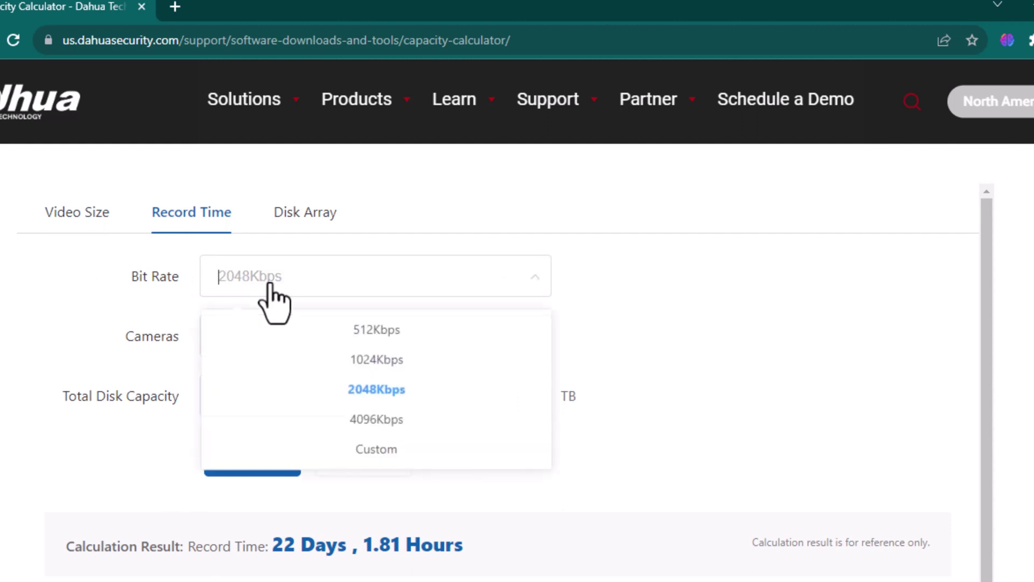
click(366, 426)
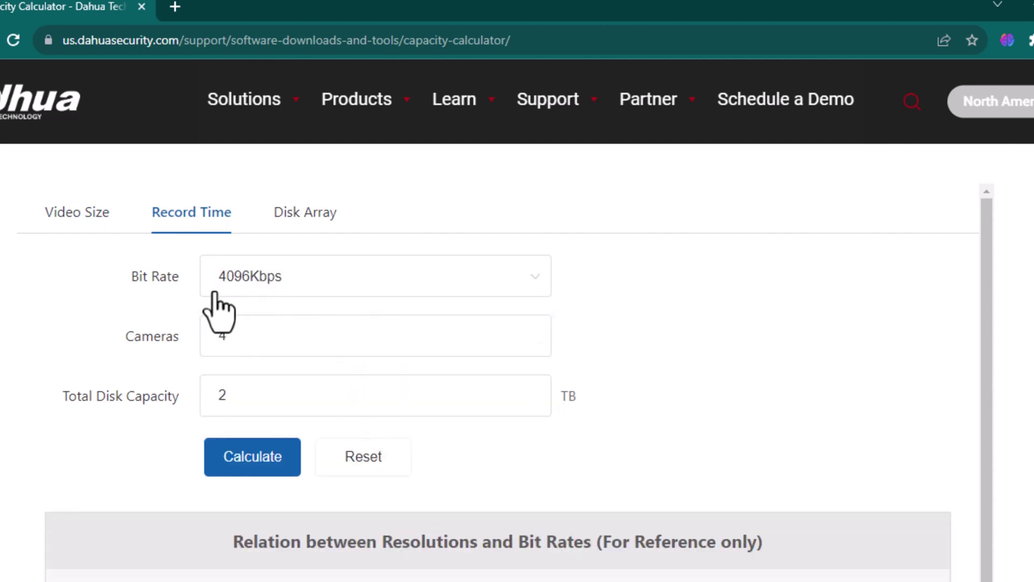
scroll(253, 295, down, 1)
scroll(272, 315, down, 4)
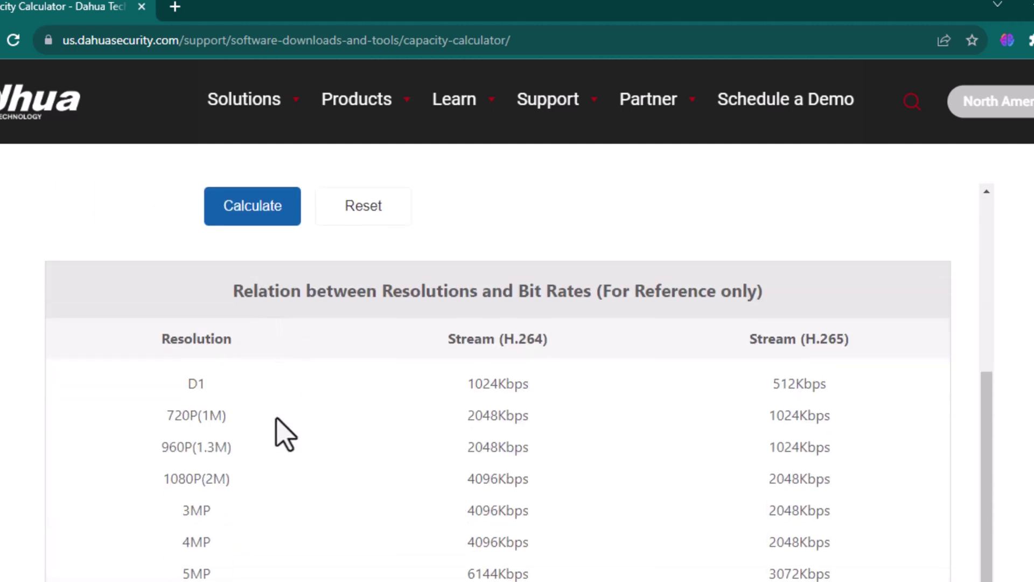
scroll(299, 439, down, 2)
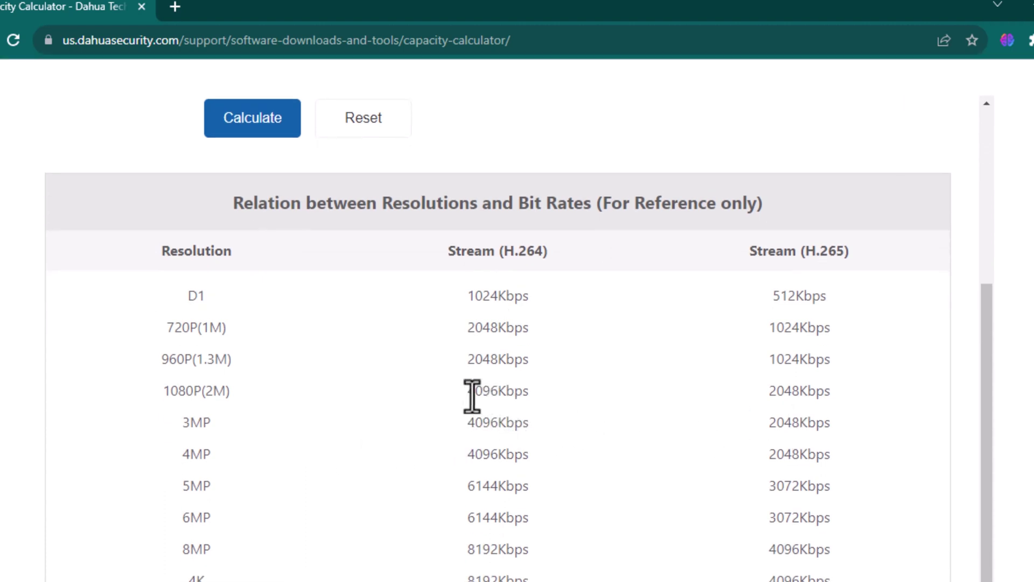
drag(160, 392, 220, 422)
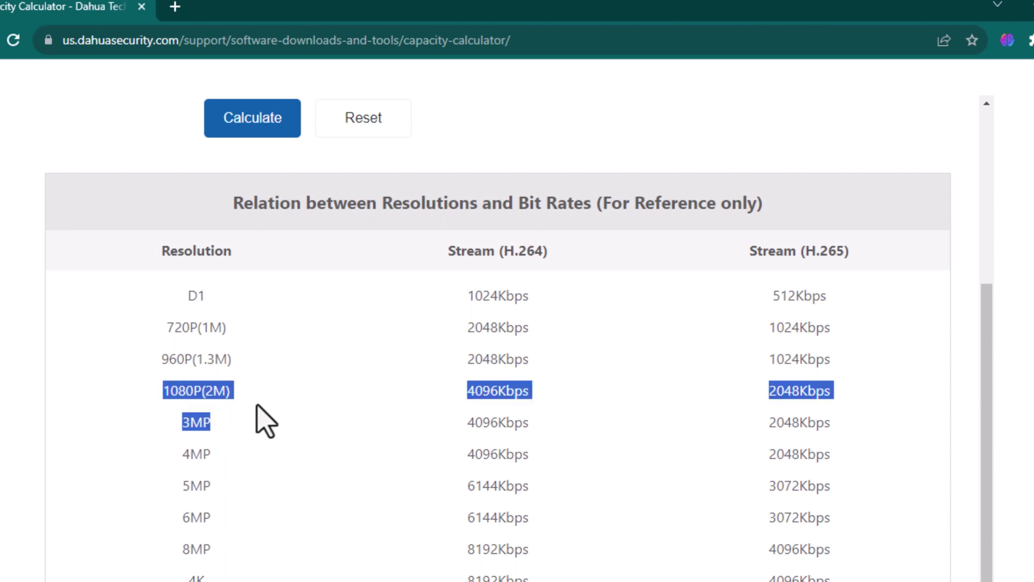
scroll(258, 407, up, 5)
Calculate record time for 4 cameras on 2 TB, giving 11 Days, 0.9 Hours.
click(253, 250)
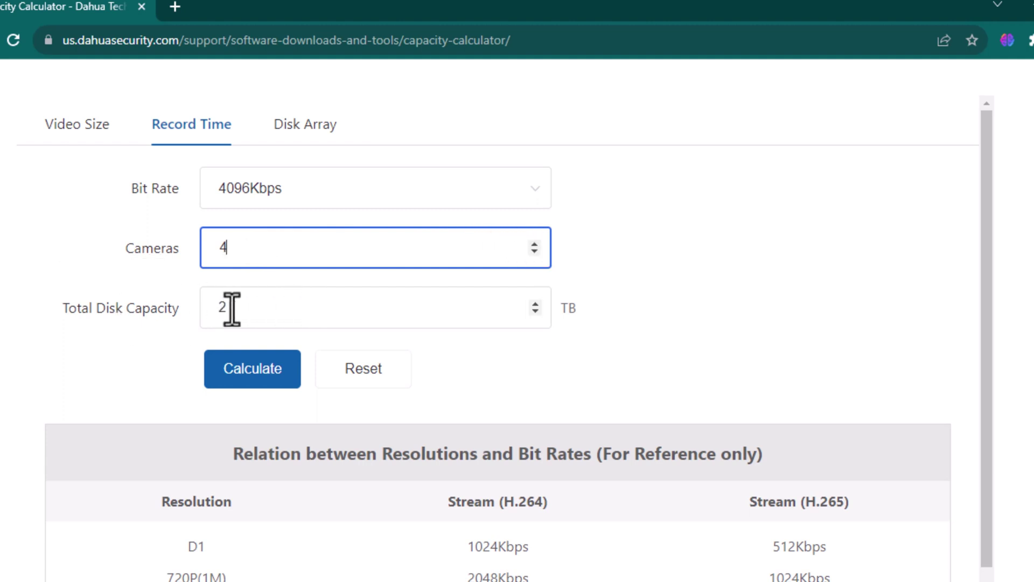
drag(235, 309, 203, 306)
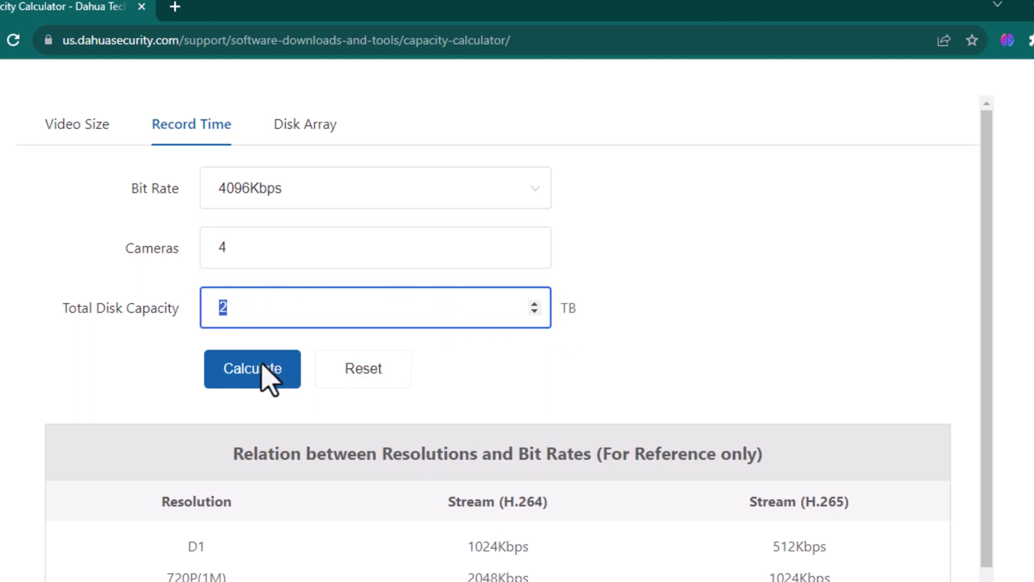
click(265, 375)
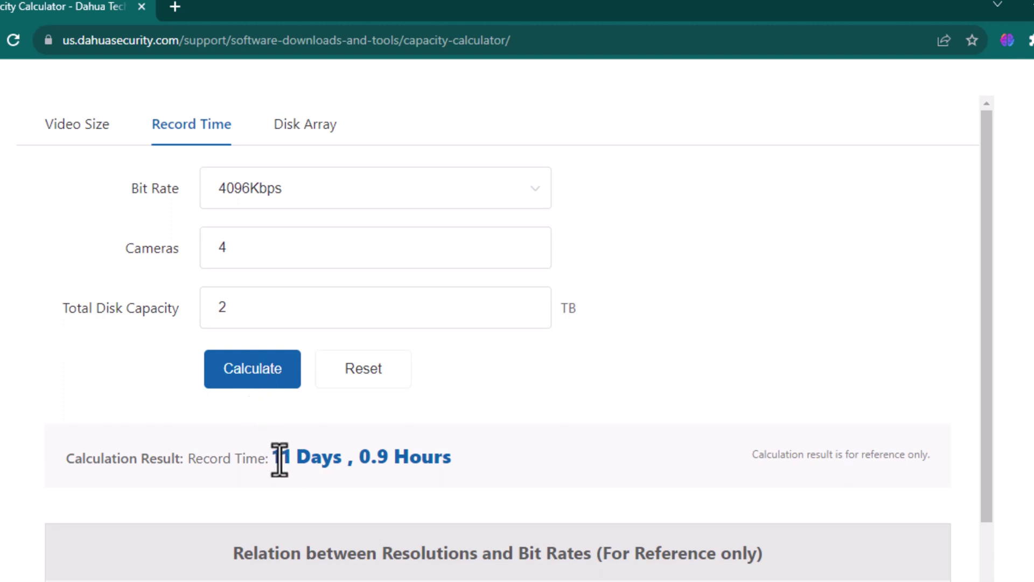
drag(270, 458, 459, 477)
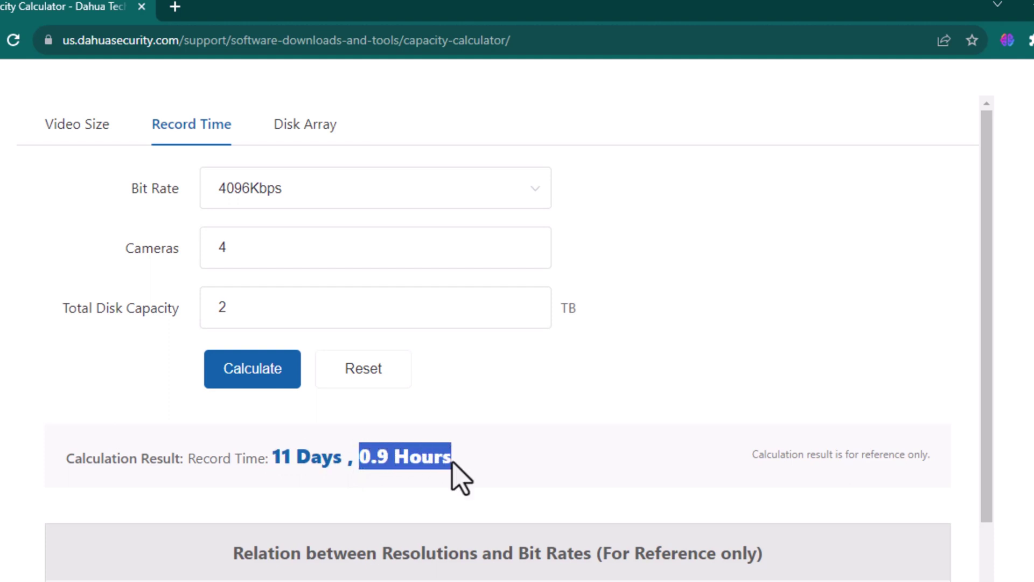
Open the Disk Array calculator and keep the drive count at 8-HDD.
scroll(327, 330, up, 3)
click(311, 299)
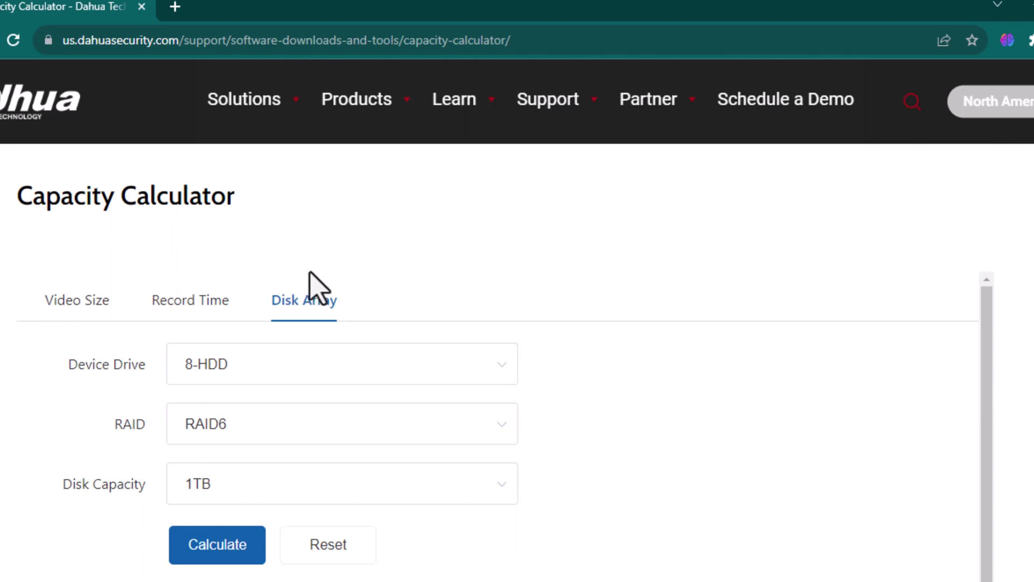
scroll(250, 350, down, 2)
click(218, 291)
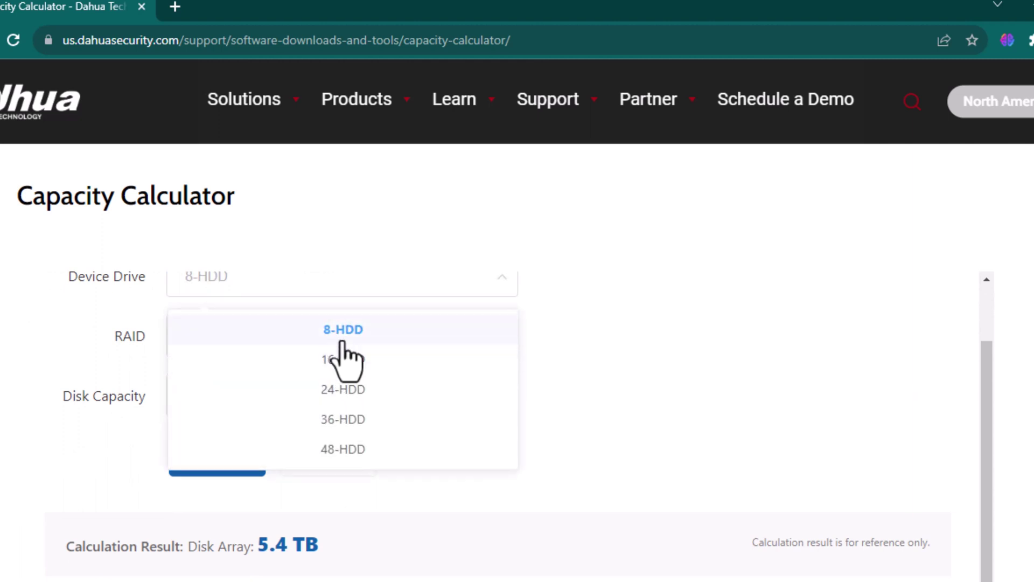
click(342, 342)
Choose RAID5 with 1TB disks and calculate the 5.4 TB array capacity.
click(239, 353)
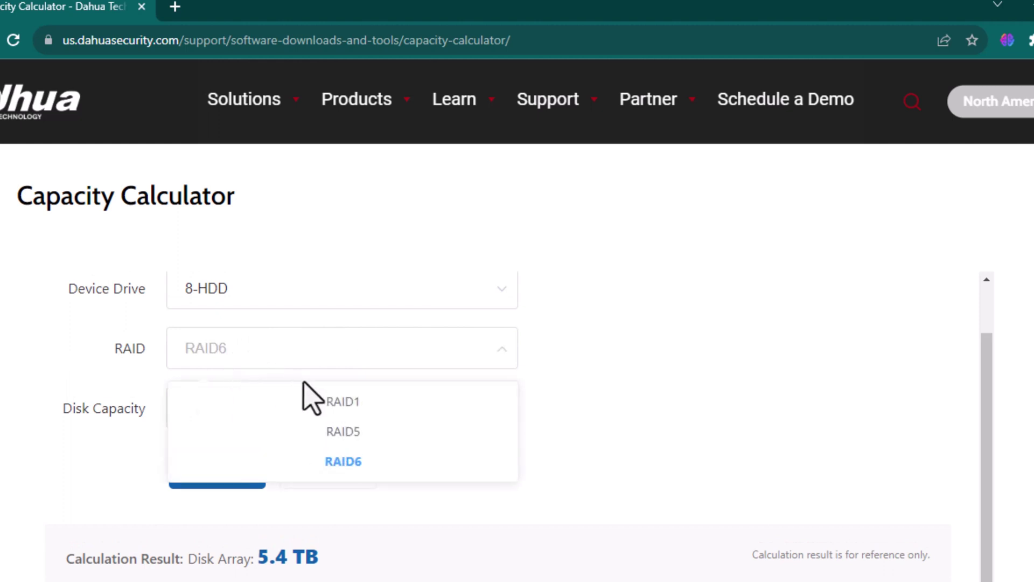
click(344, 431)
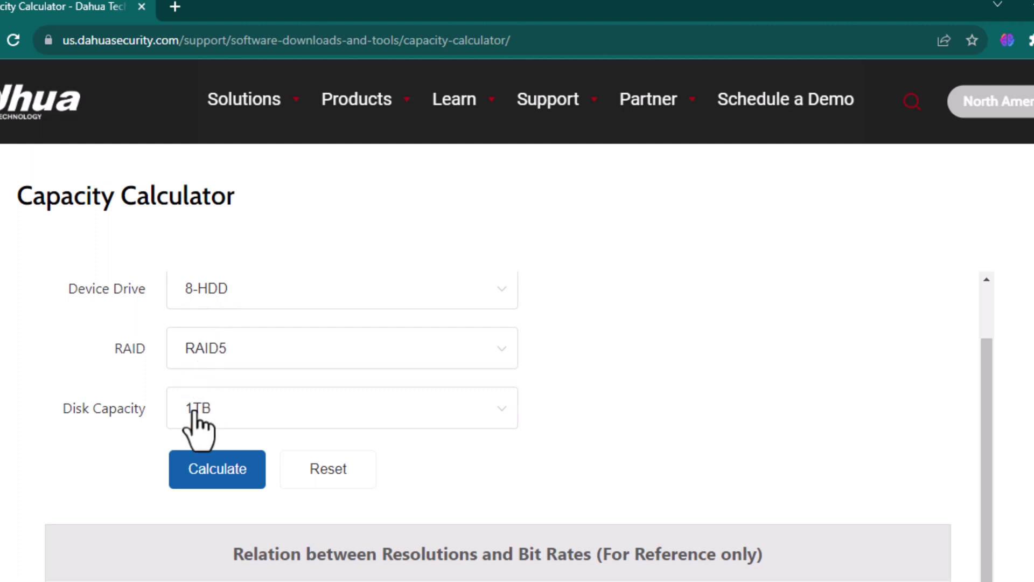
click(209, 476)
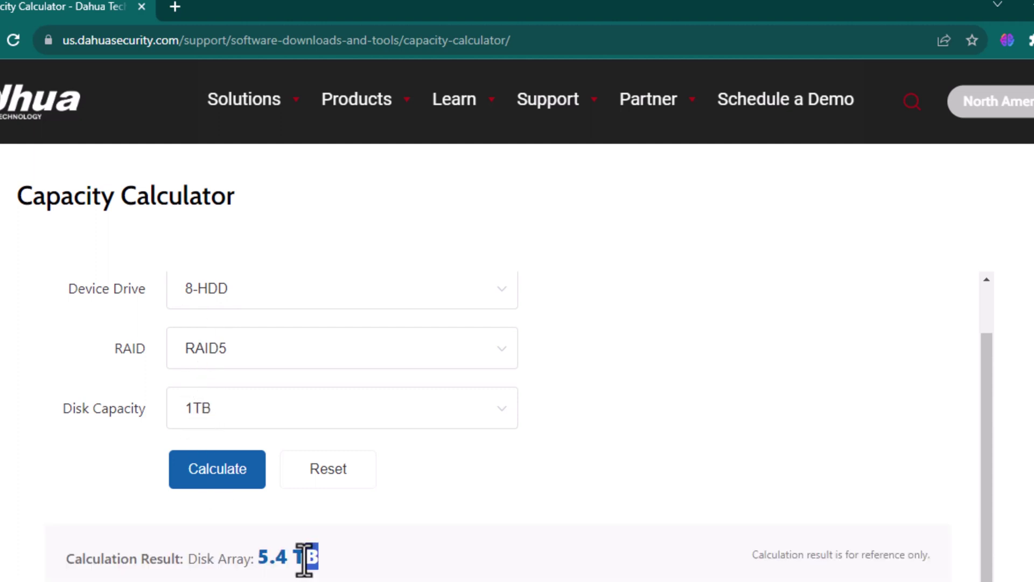
drag(318, 557, 259, 558)
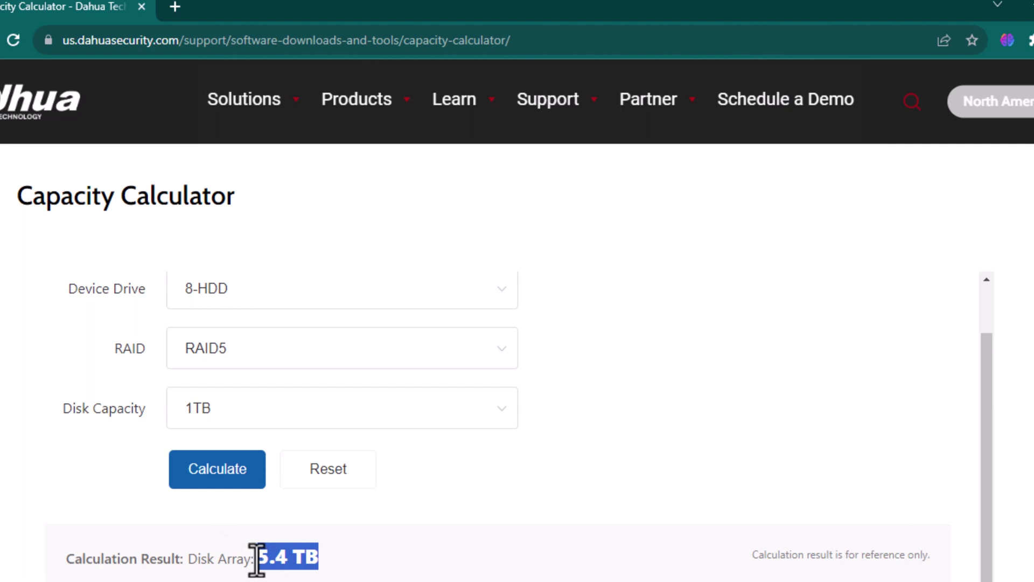